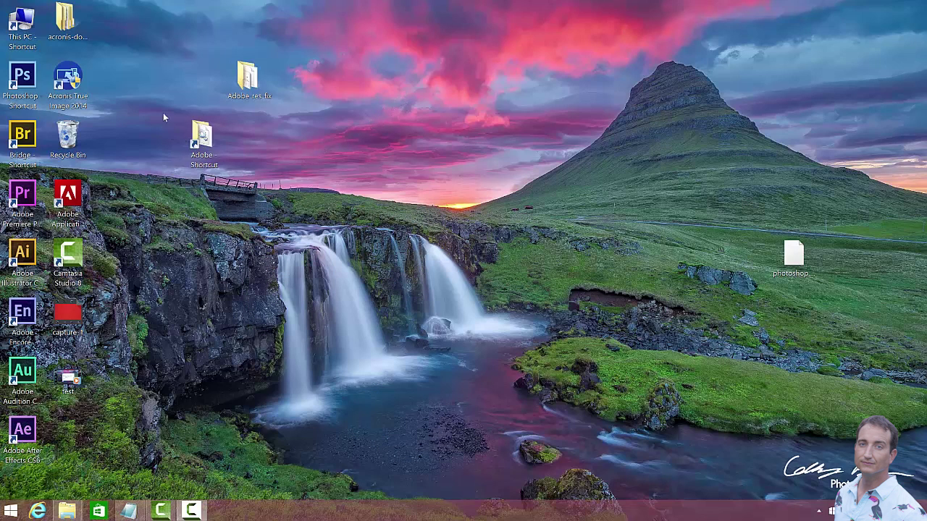
Step: Launch Adobe Photoshop CS6 from its desktop shortcut
double_click(26, 74)
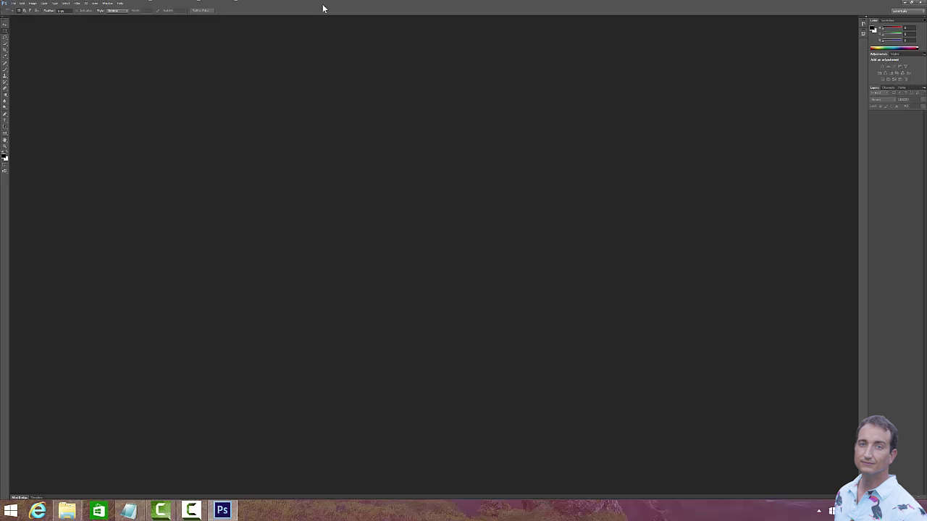
Step: Close the tiny-interface Photoshop CS6 window to return to the desktop
click(919, 5)
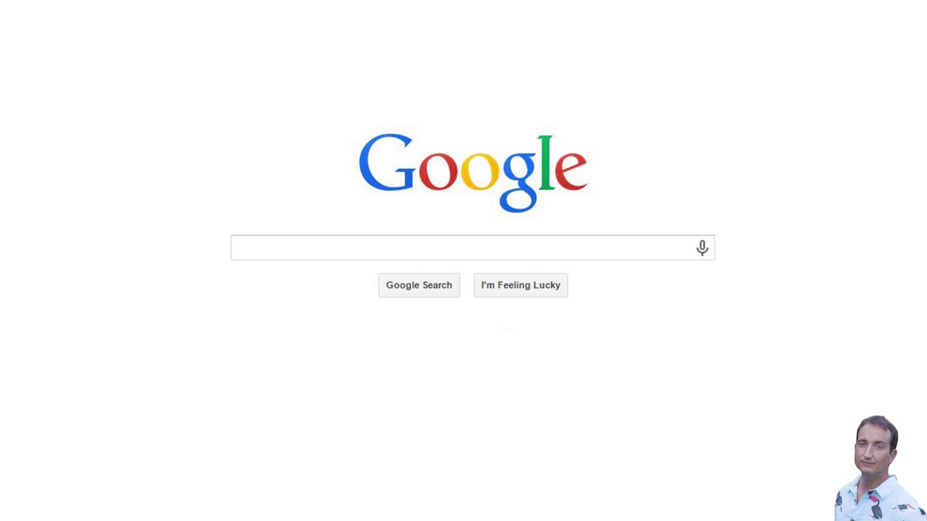
text(How To Apply Deodorant)
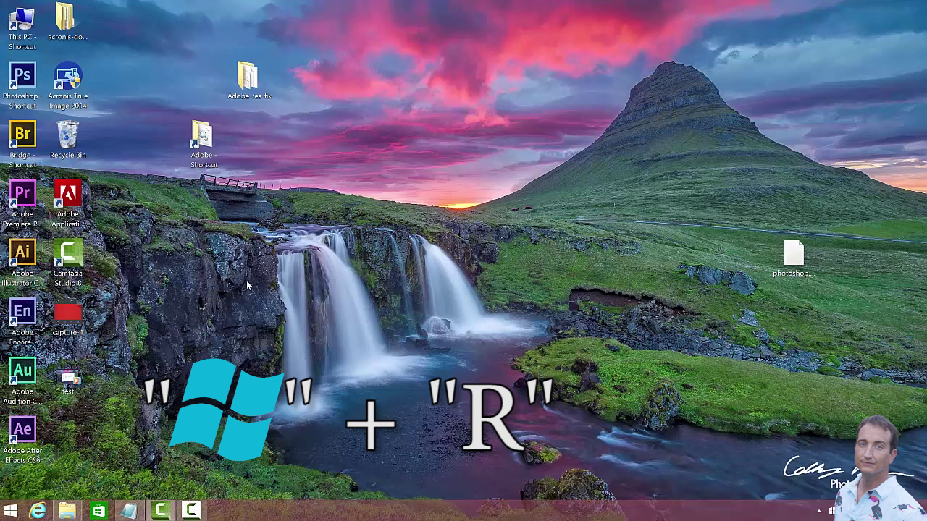
Step: Run regedit from the Windows Run dialog to open Registry Editor
key(super+r)
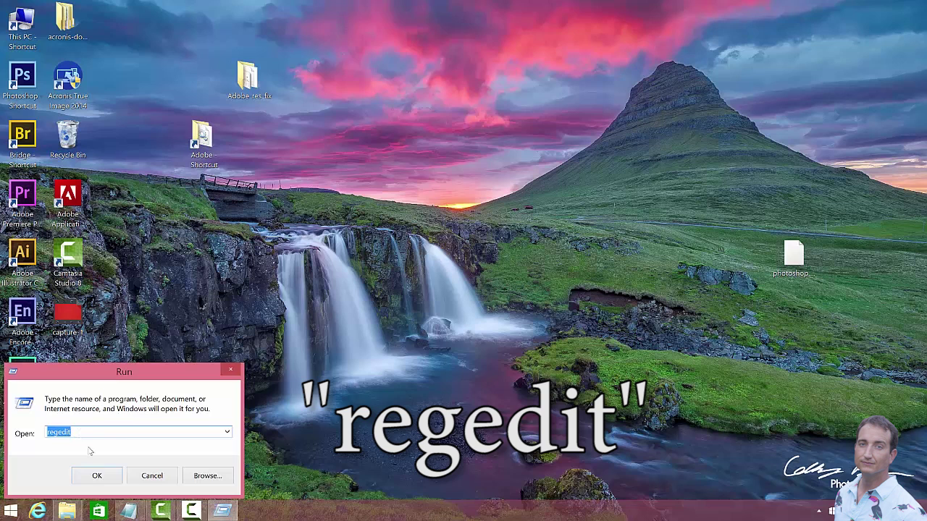
click(97, 476)
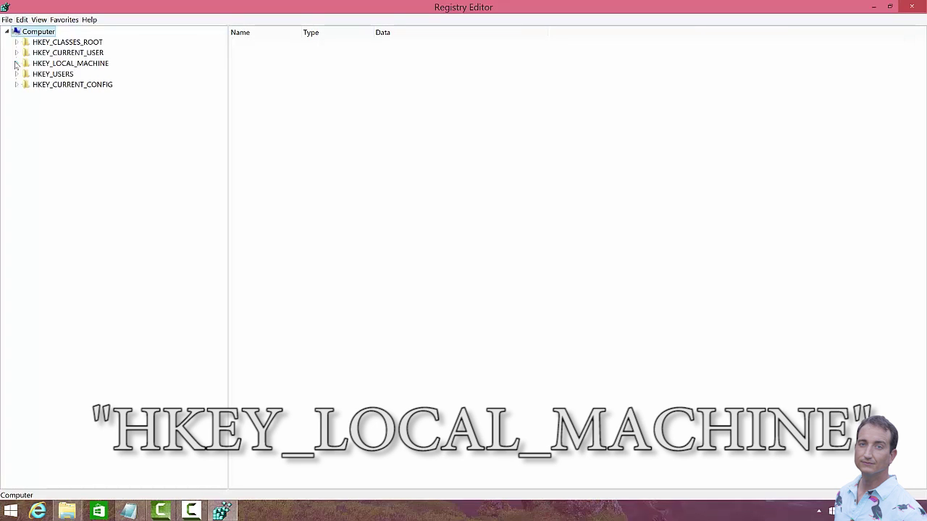
Step: Expand HKEY_LOCAL_MACHINE > SOFTWARE > Microsoft > Windows > CurrentVersion and select SideBySide
click(16, 64)
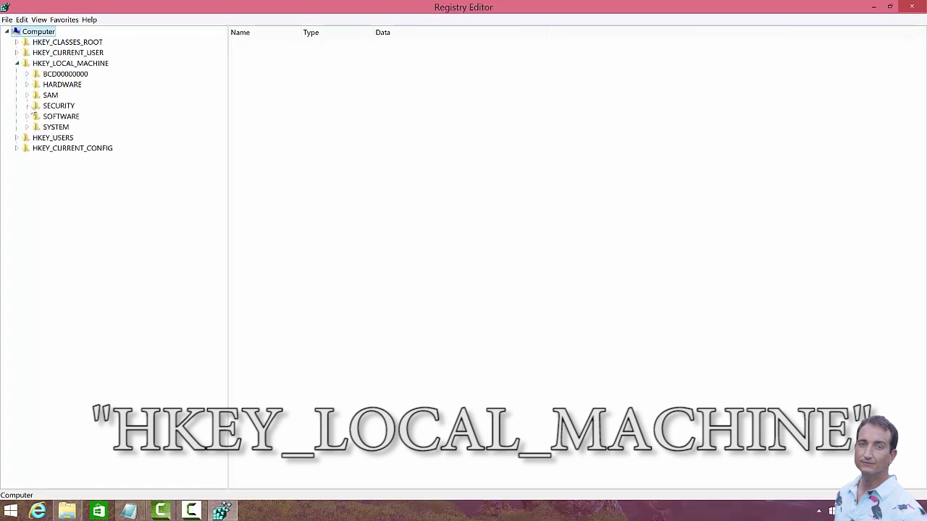
click(28, 117)
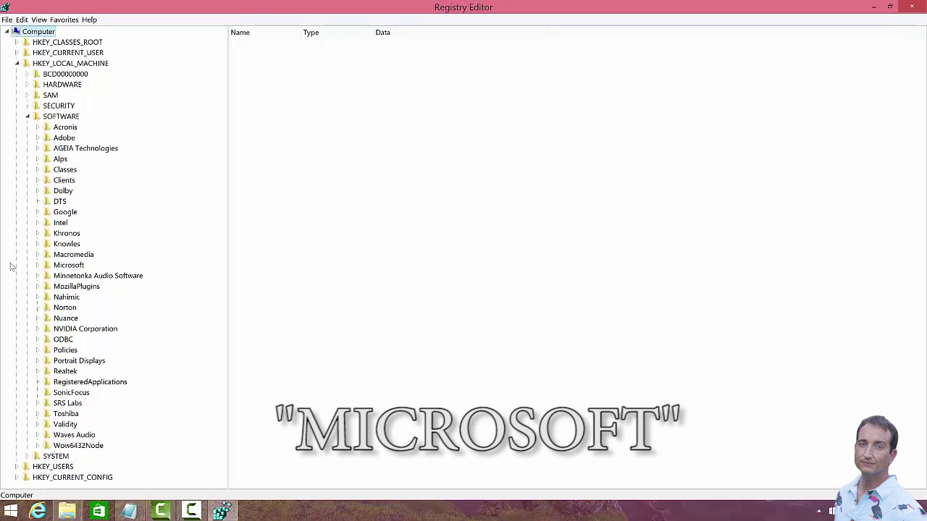
click(37, 265)
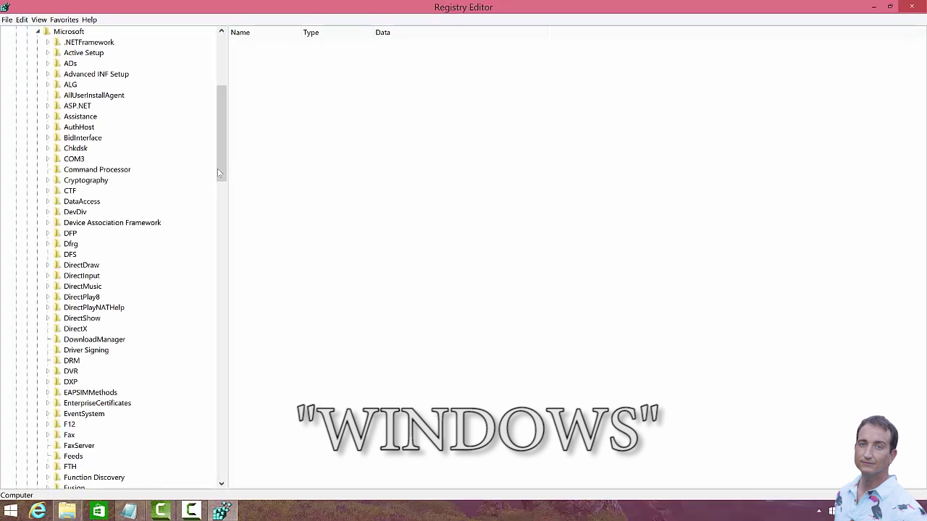
drag(222, 174, 166, 415)
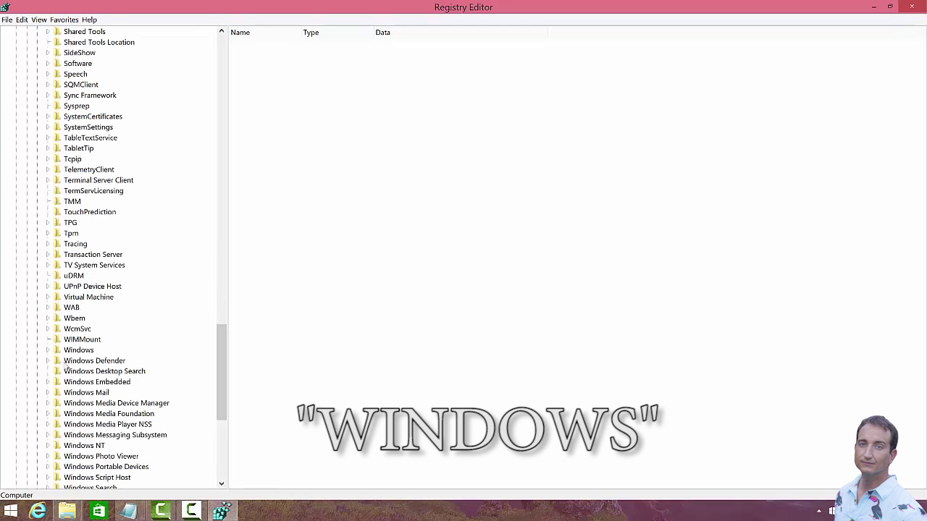
click(48, 351)
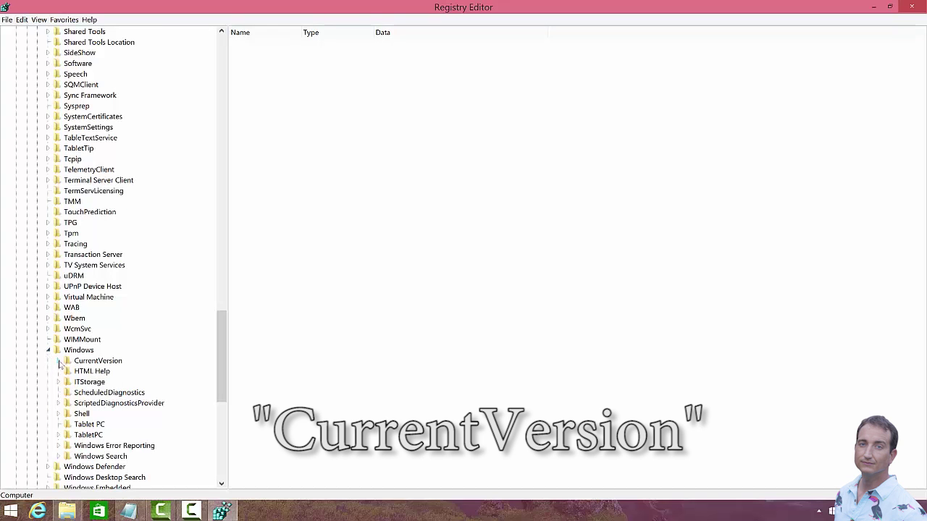
click(59, 360)
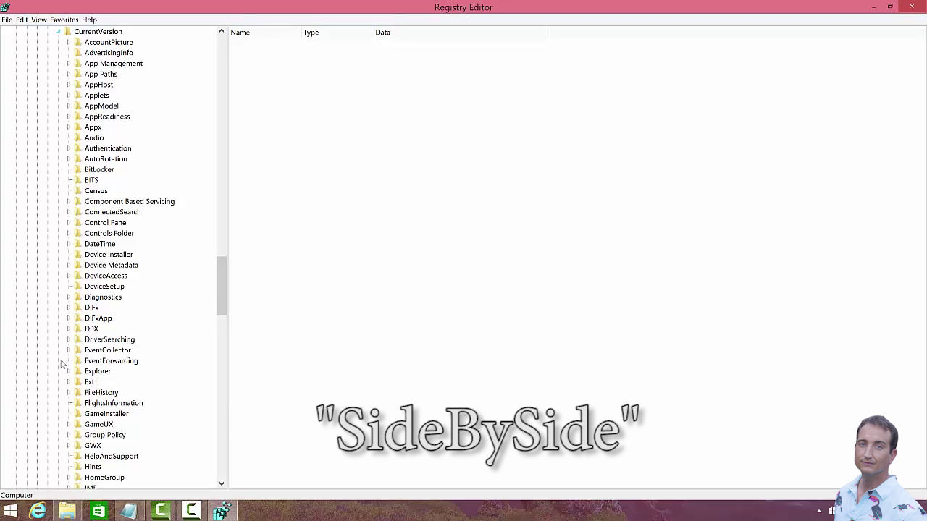
scroll(65, 348, down, 20)
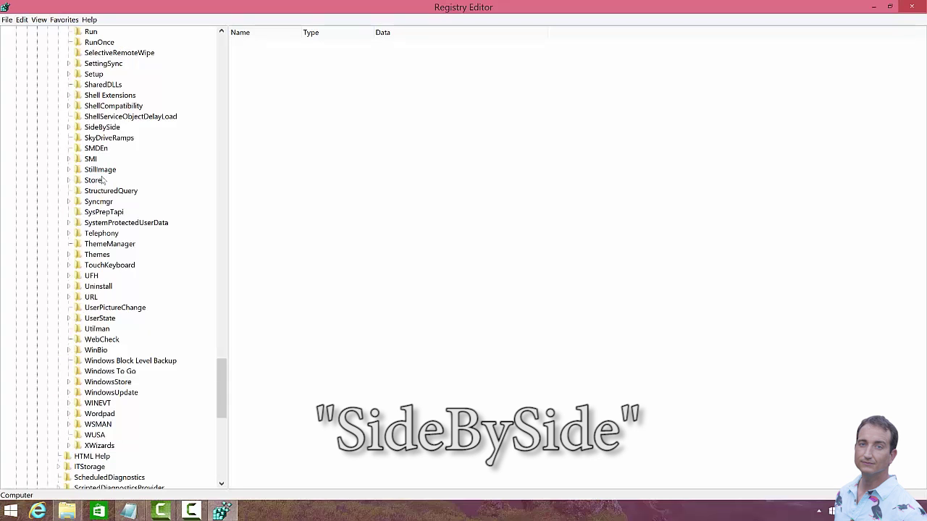
click(98, 127)
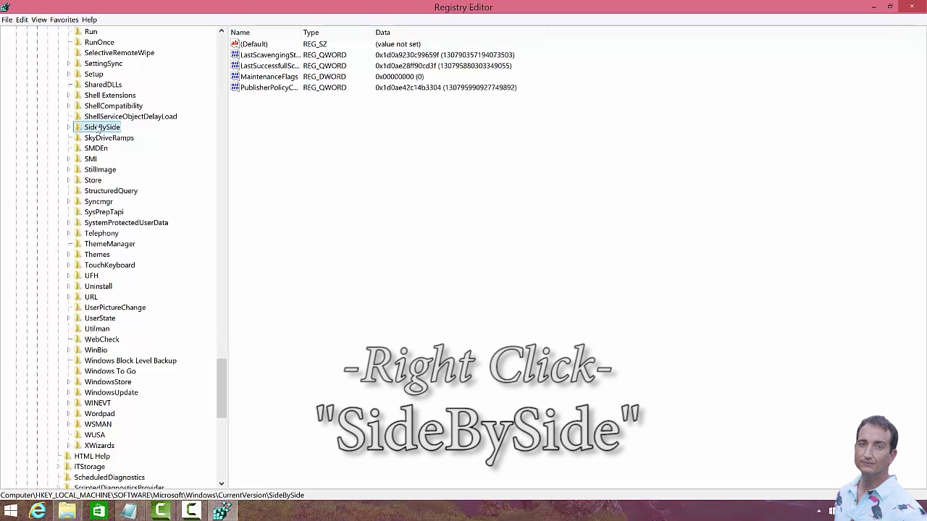
Step: Create a new DWORD (32-bit) value named PreferExternalManifest under SideBySide
right_click(98, 127)
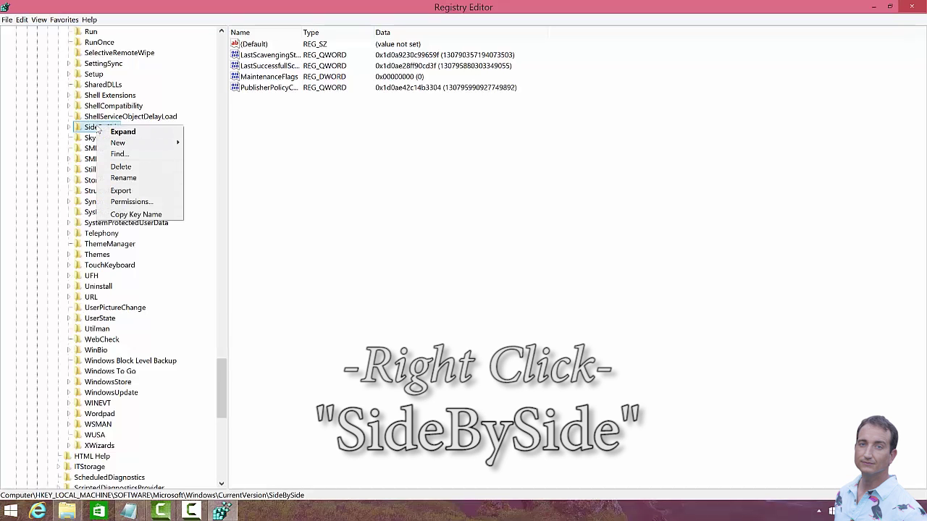
mouse_move(116, 147)
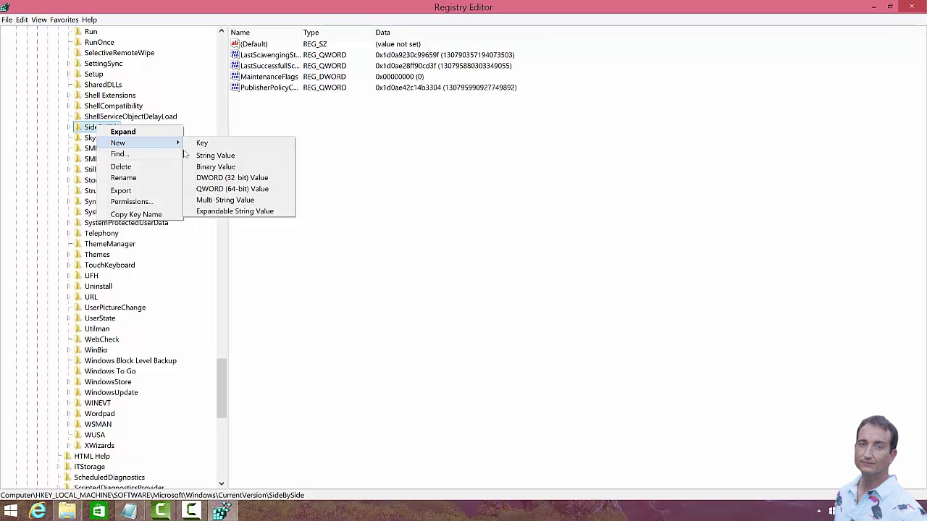
click(210, 178)
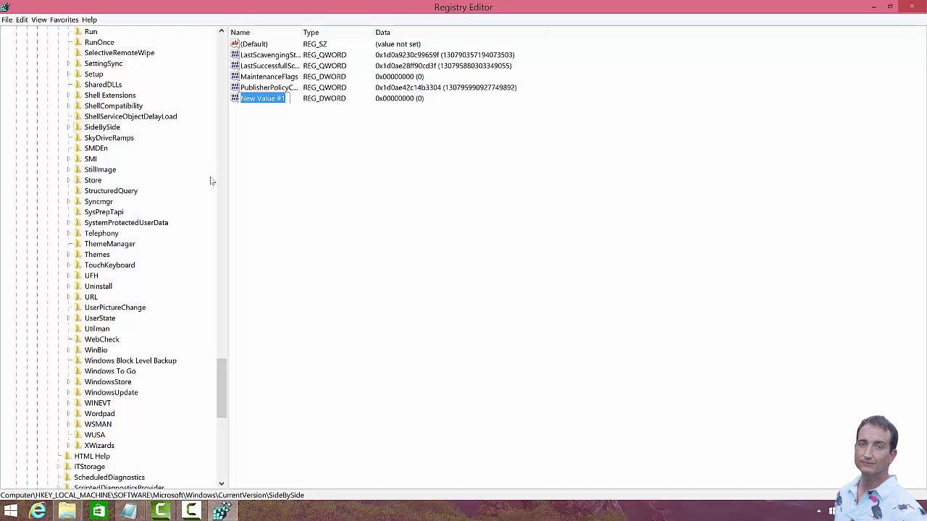
text(P)
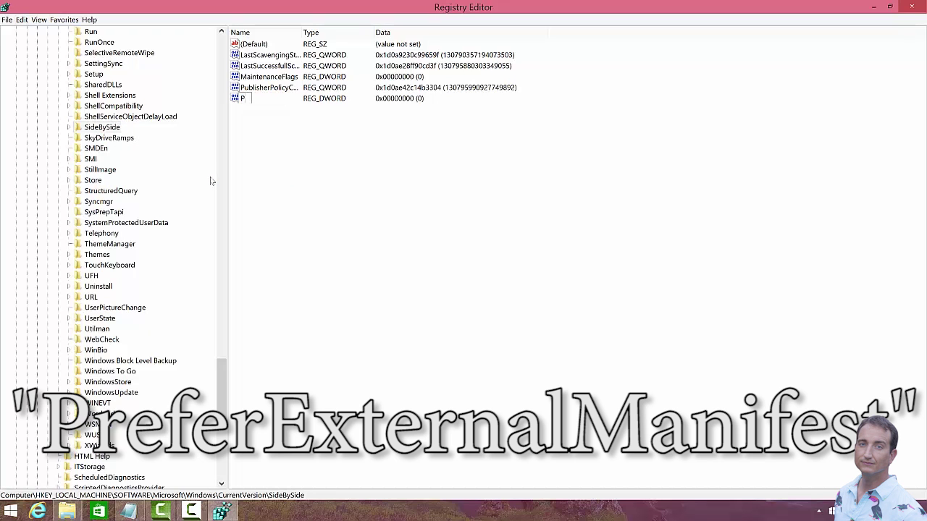
text(referExternalManifest)
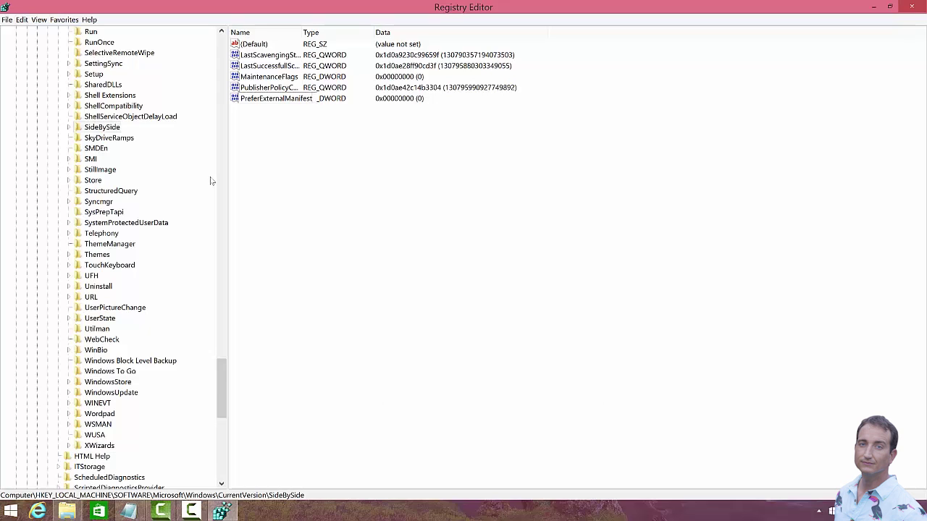
key(Return)
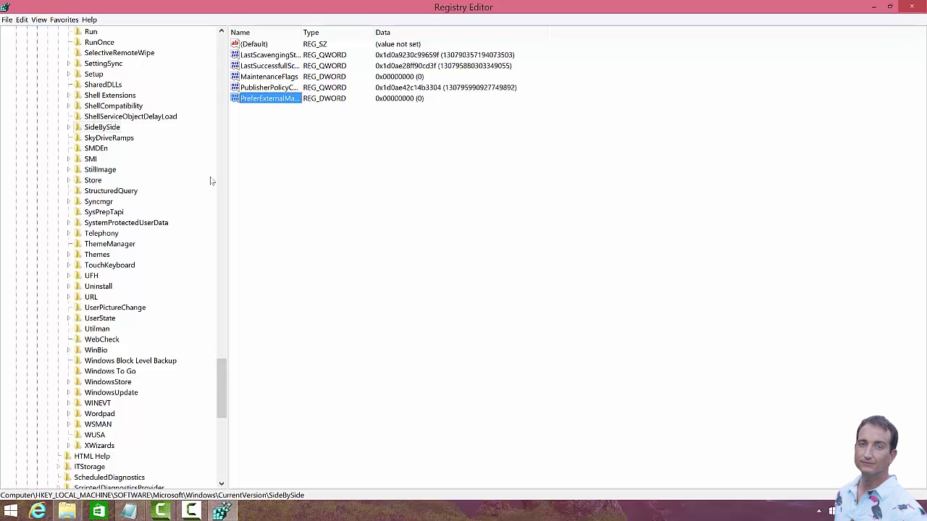
Step: Set PreferExternalManifest's value data to 1 and close Registry Editor
right_click(275, 102)
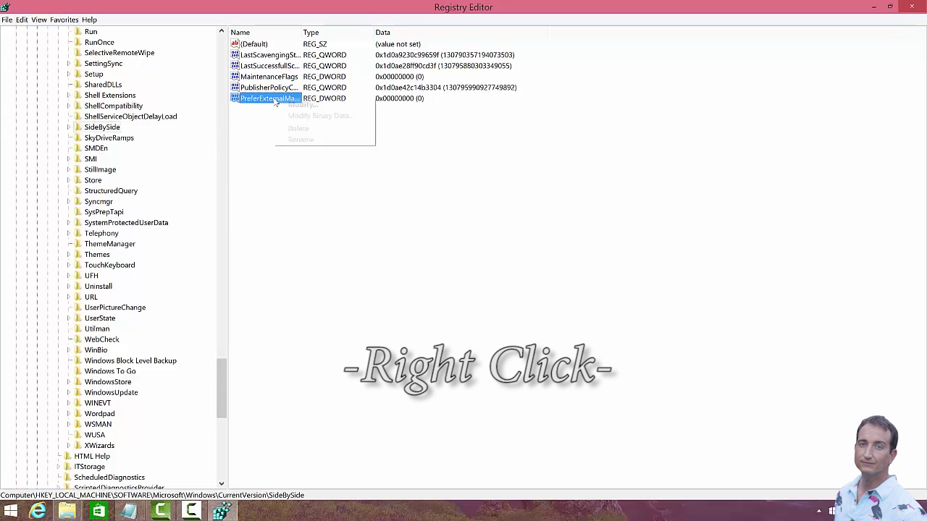
click(290, 105)
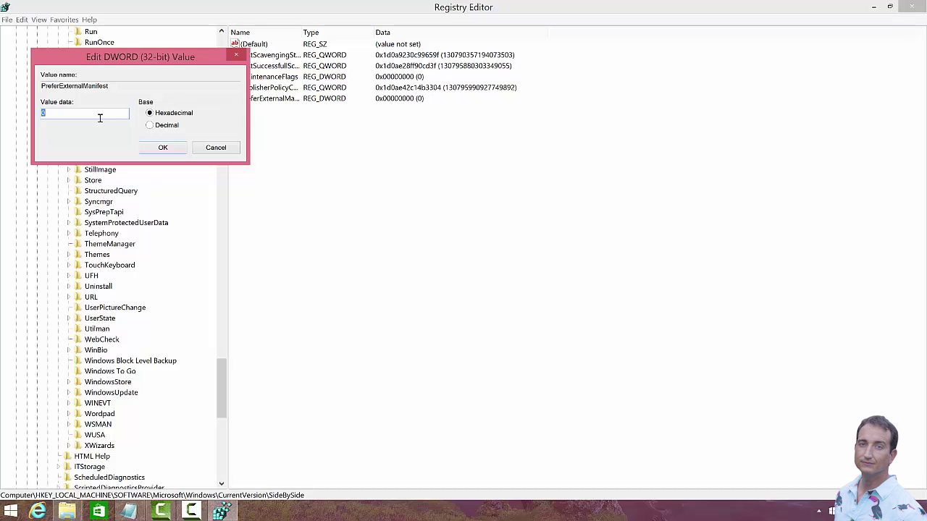
text(1)
click(163, 147)
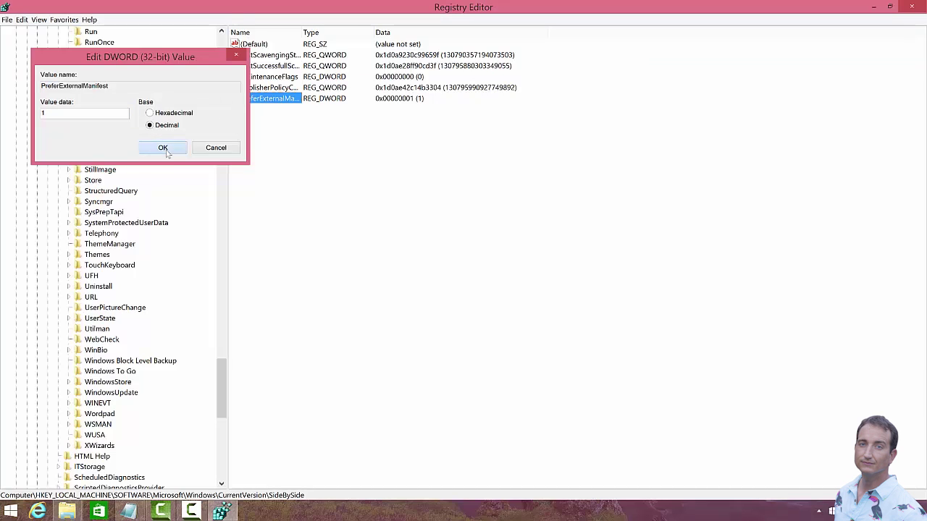
click(910, 8)
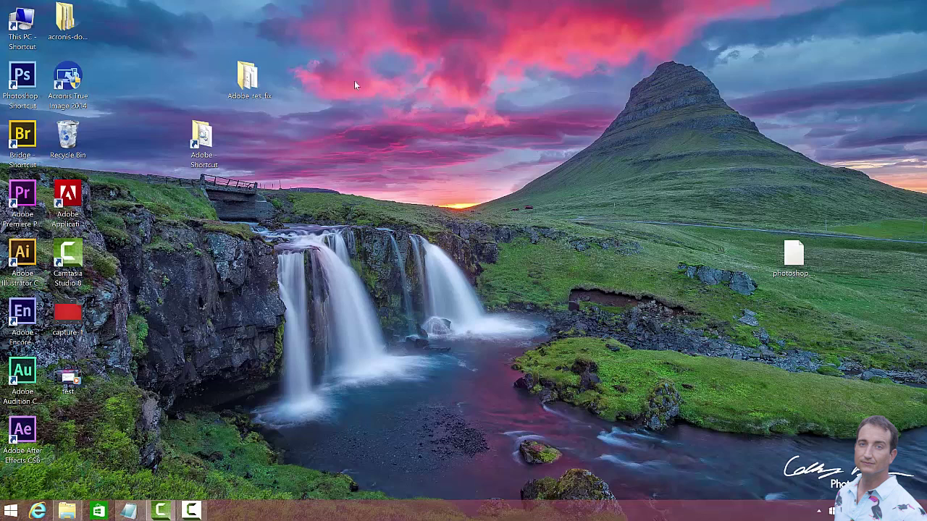
Step: Open the man file from Adobe-res-fix in Notepad and save it as photoshop.exe.manifest
double_click(246, 83)
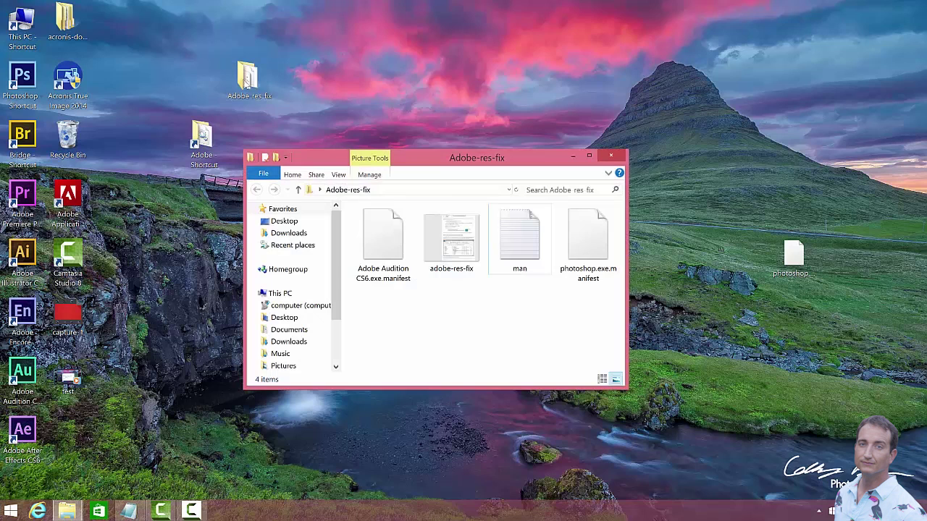
click(511, 257)
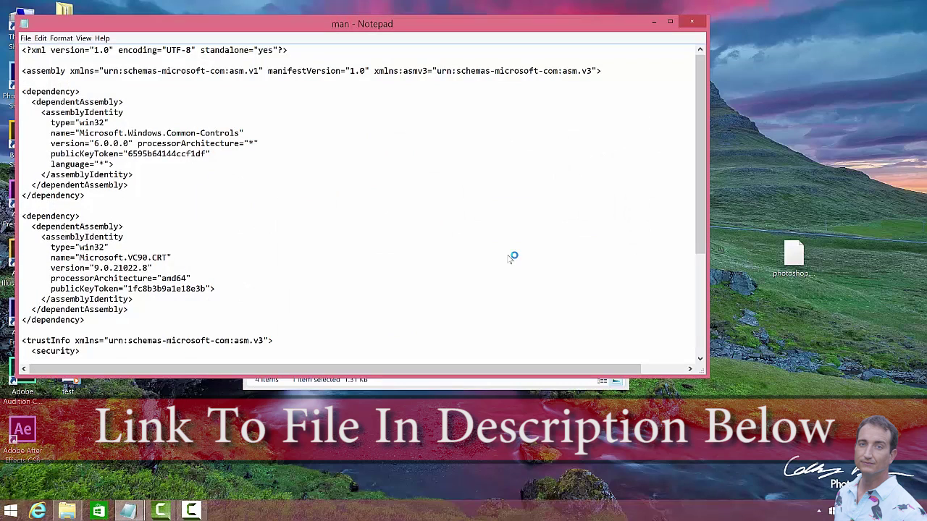
click(25, 38)
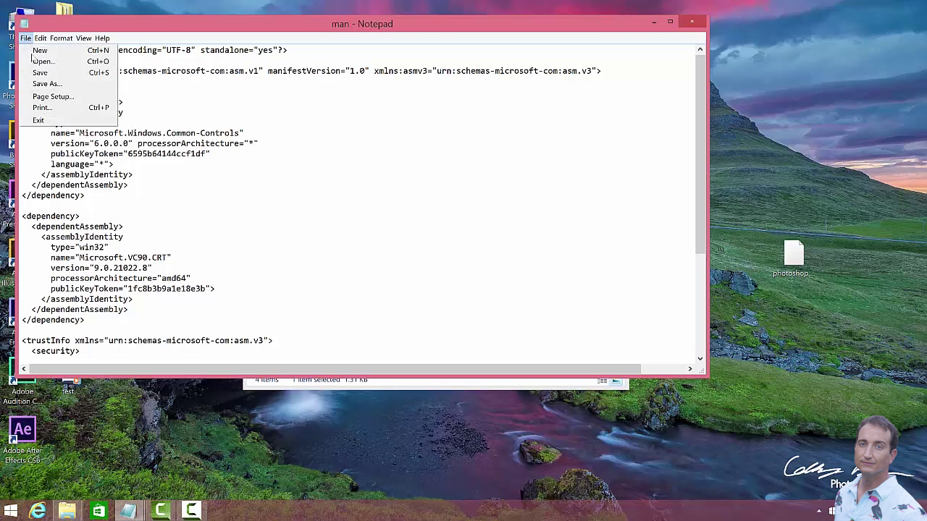
click(42, 84)
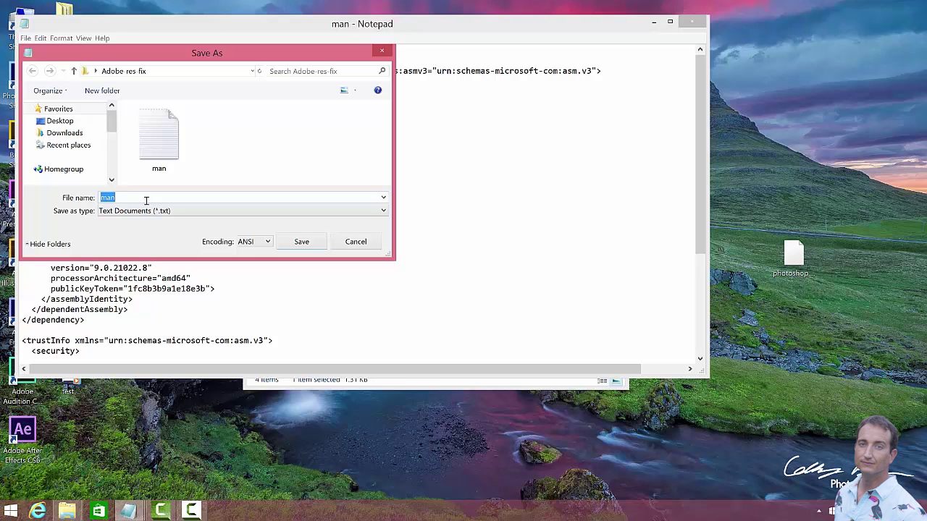
text(ph)
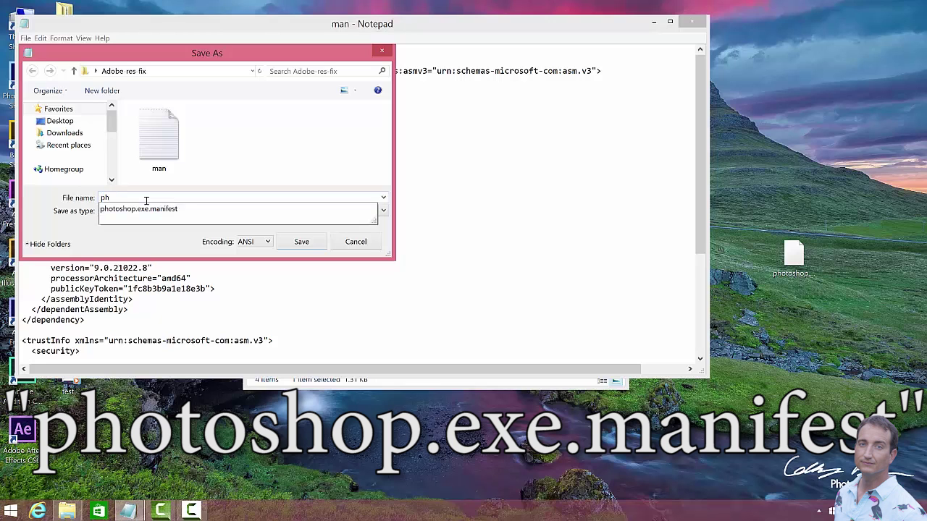
text(otoshop.exe.manifest)
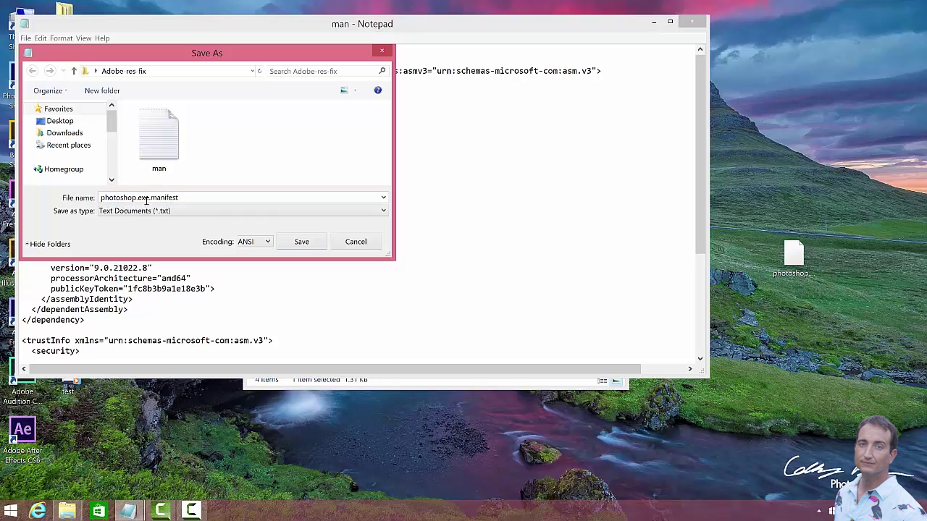
click(301, 242)
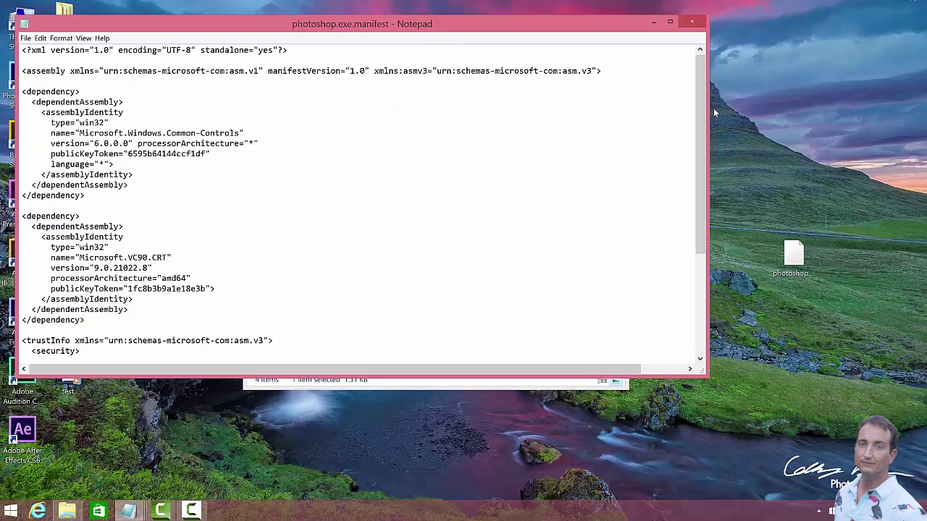
click(693, 23)
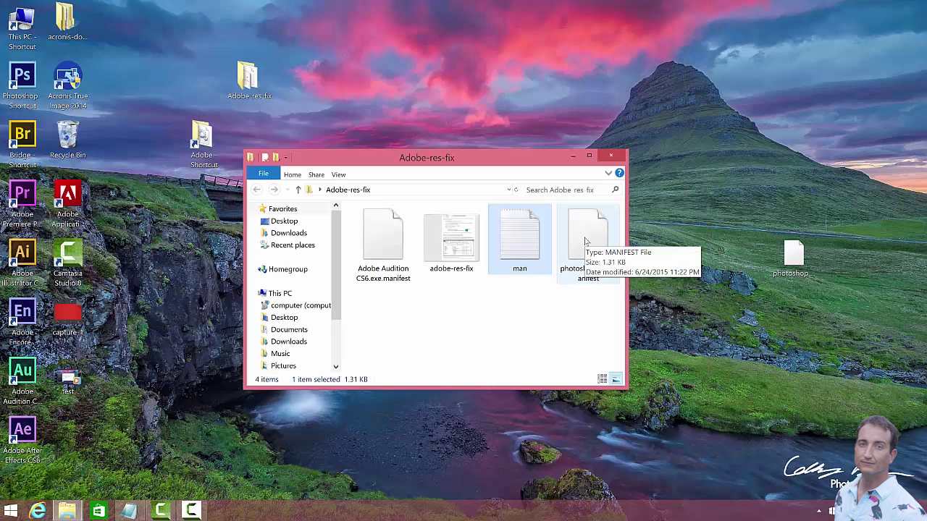
Step: Open Program Files > Adobe > Adobe Photoshop CS6 (64 Bit) and snap Adobe-res-fix to the left half
key(alt+Tab)
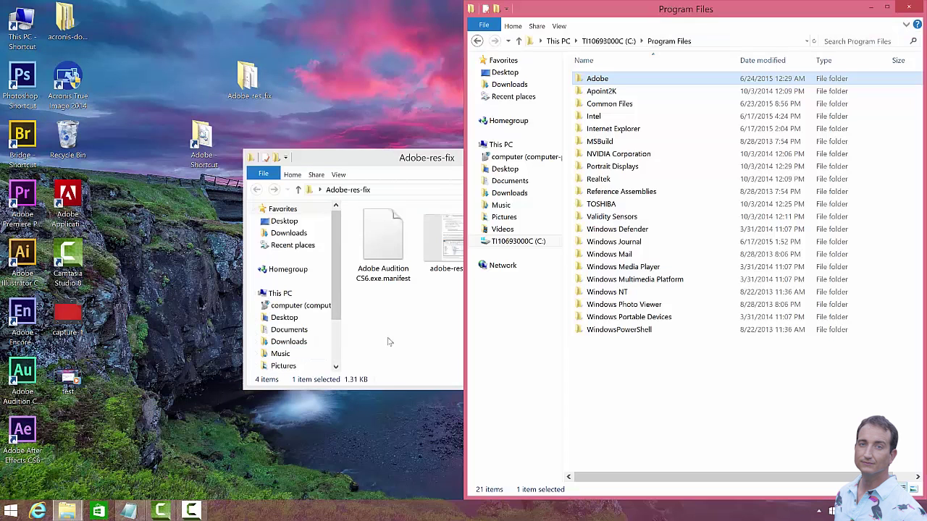
double_click(632, 82)
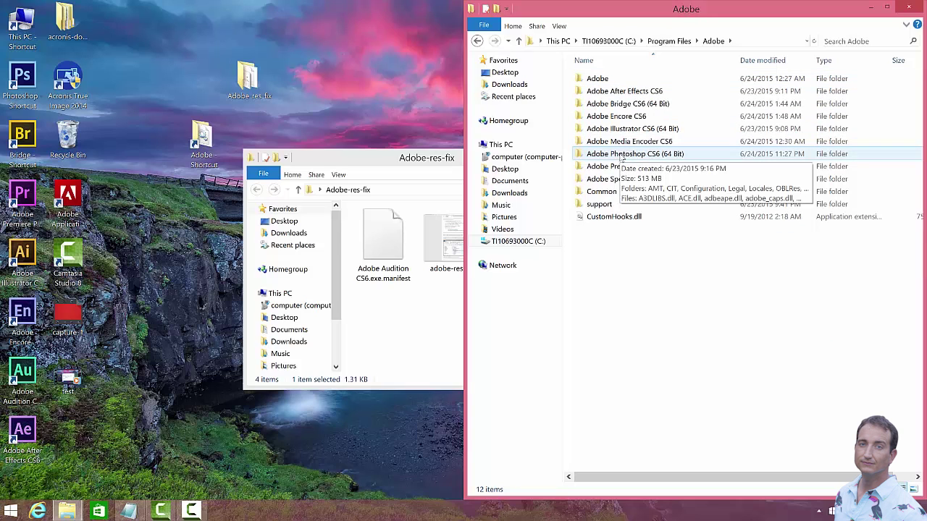
double_click(621, 155)
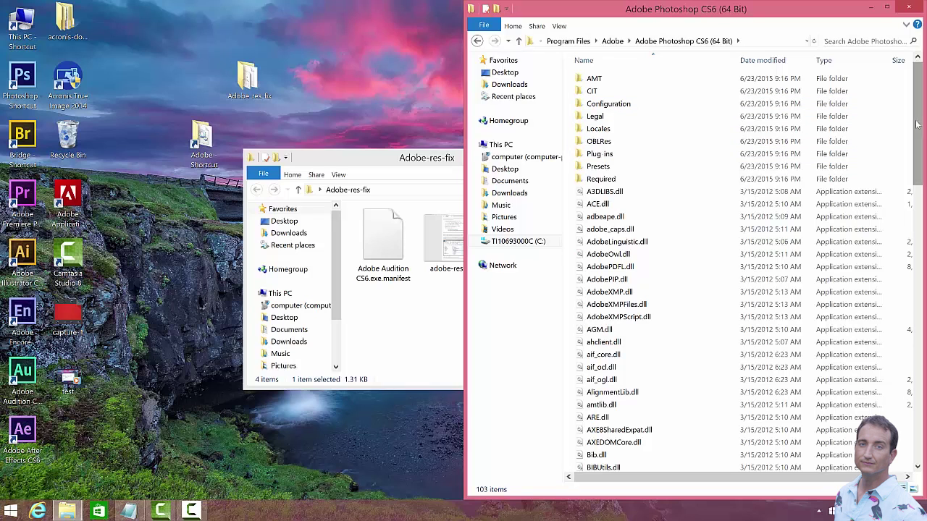
drag(918, 120, 890, 360)
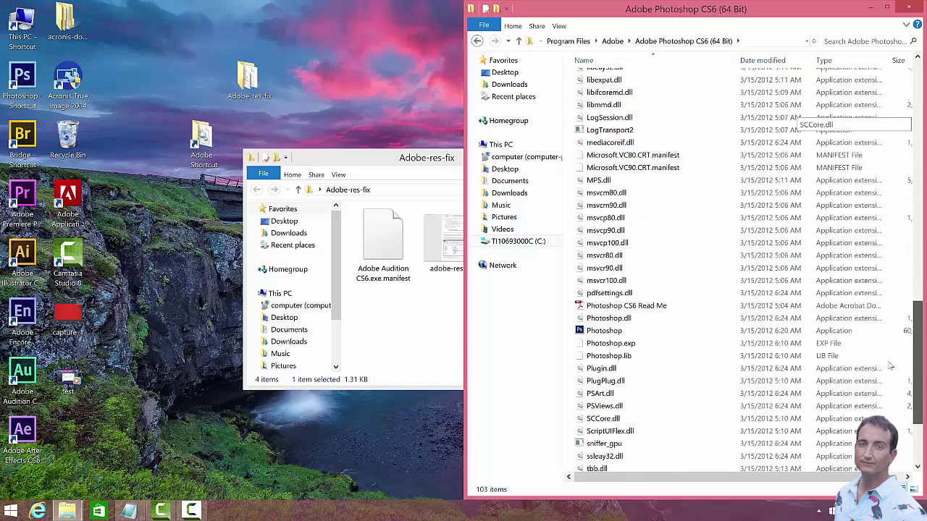
scroll(609, 347, down, 2)
click(322, 162)
key(super+Left)
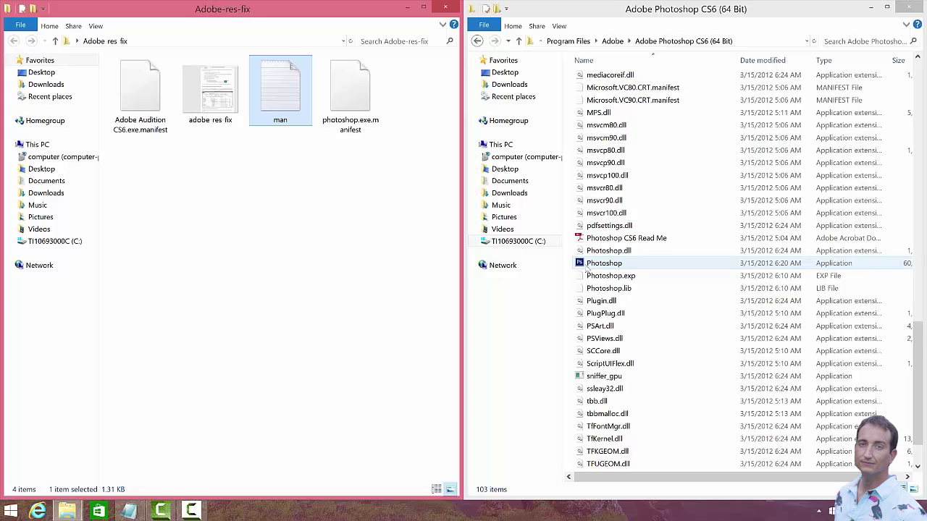
Step: Copy photoshop.exe.manifest into the Photoshop CS6 (64 Bit) folder with admin approval, then relaunch Photoshop
click(350, 107)
right_click(350, 107)
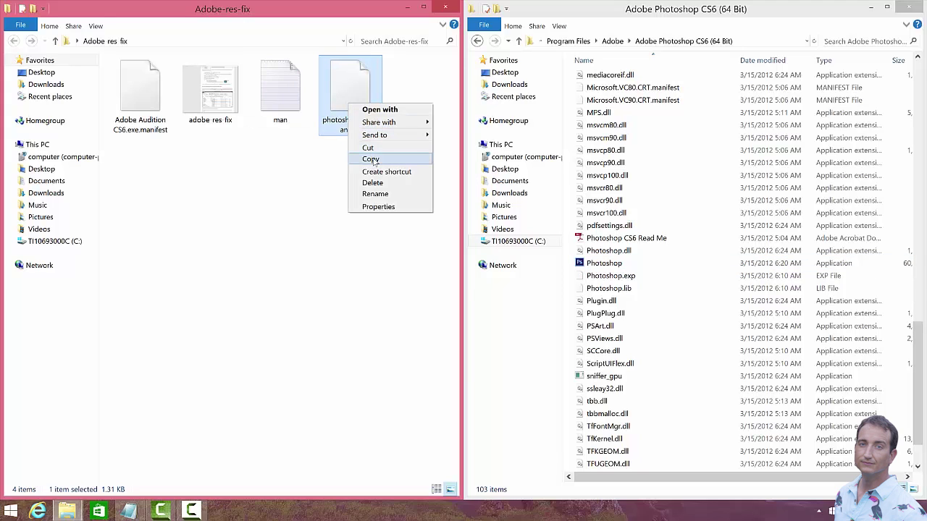
click(371, 160)
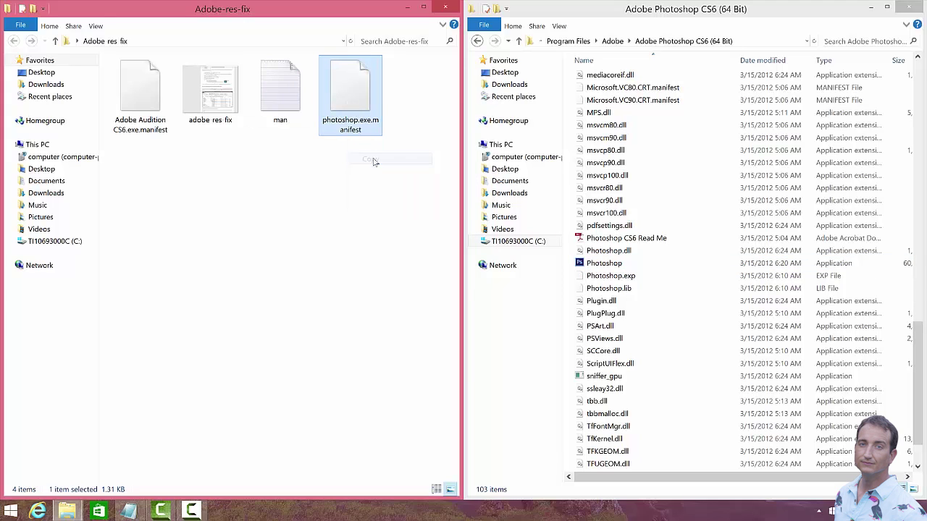
right_click(719, 277)
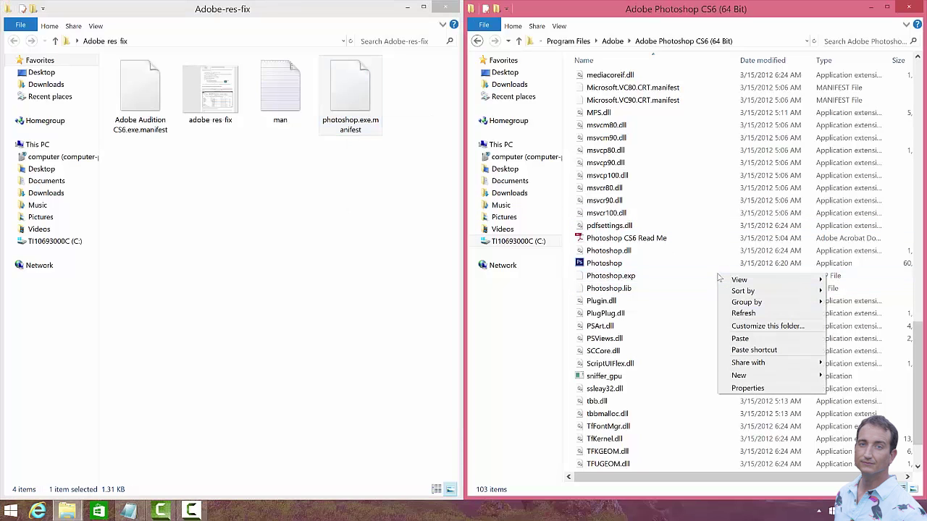
click(740, 338)
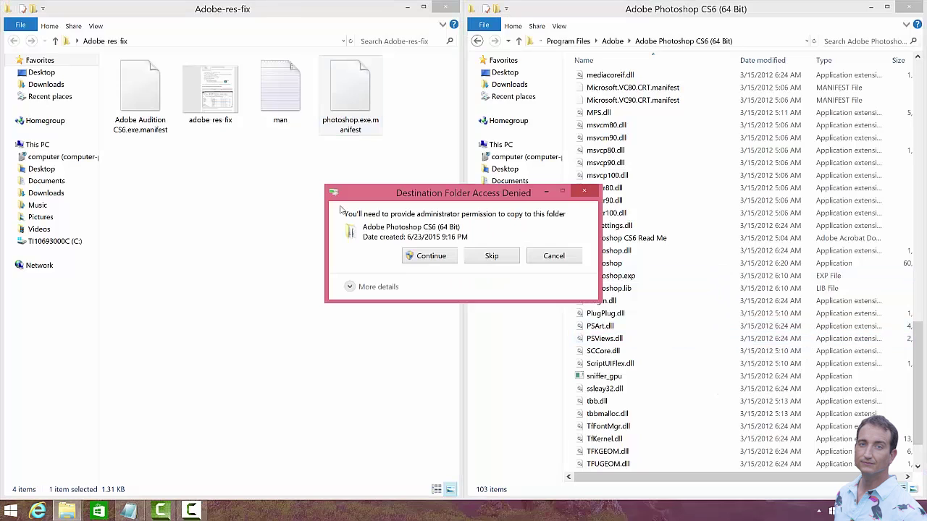
click(429, 256)
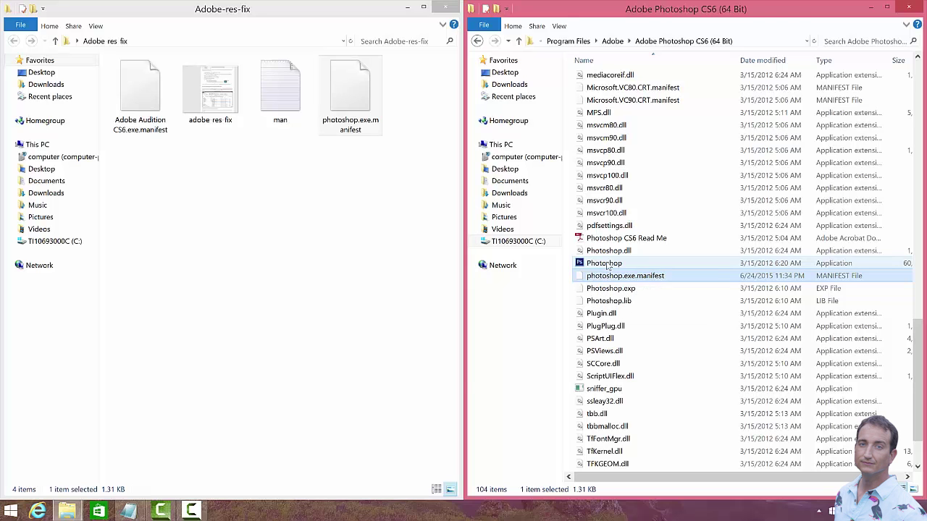
double_click(605, 263)
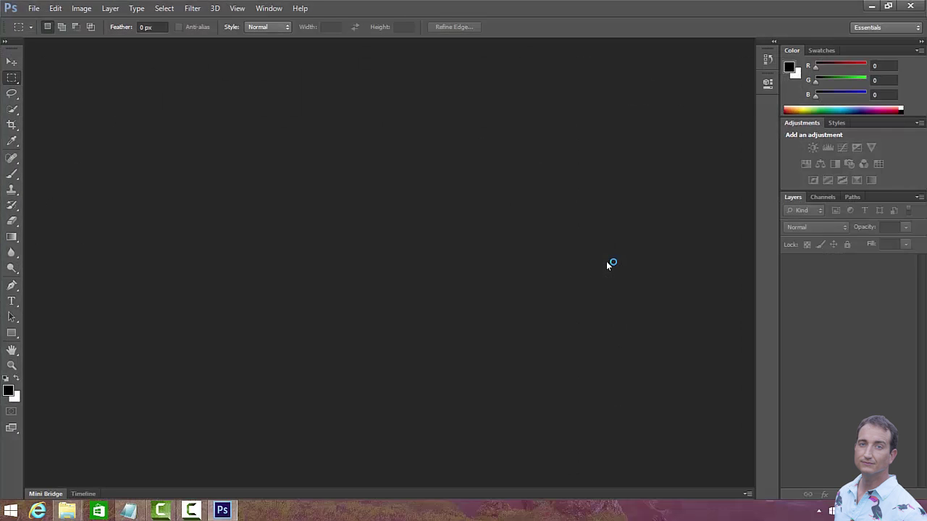
click(909, 7)
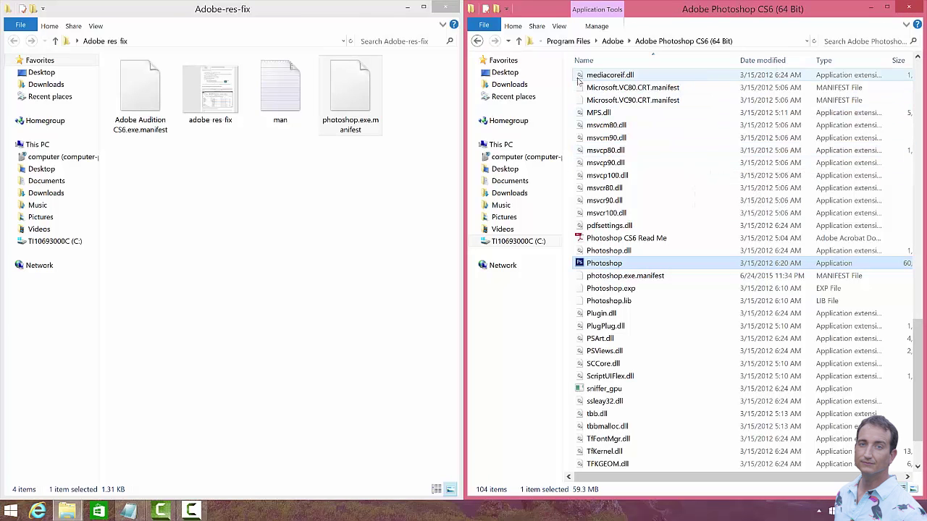
Step: Go back to the Adobe folder, open Adobe Premiere Pro CS6, and select its application file
click(478, 40)
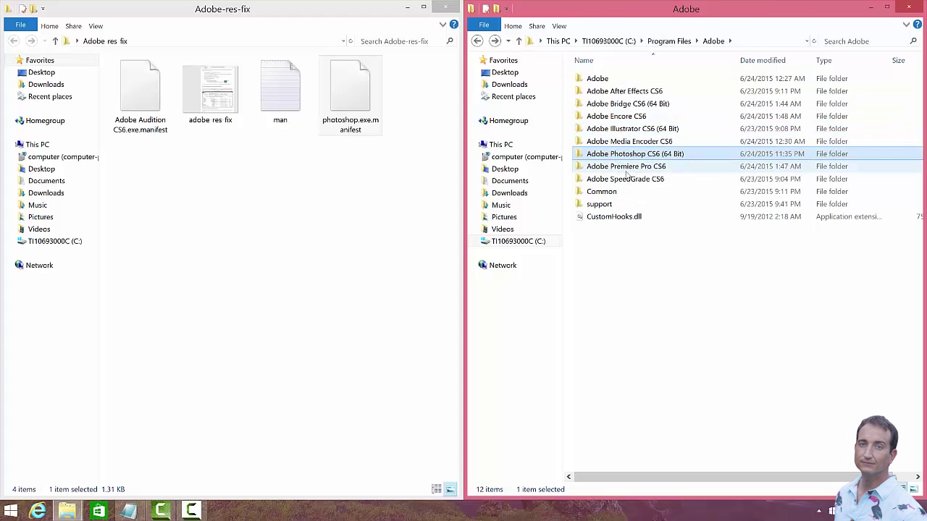
double_click(626, 169)
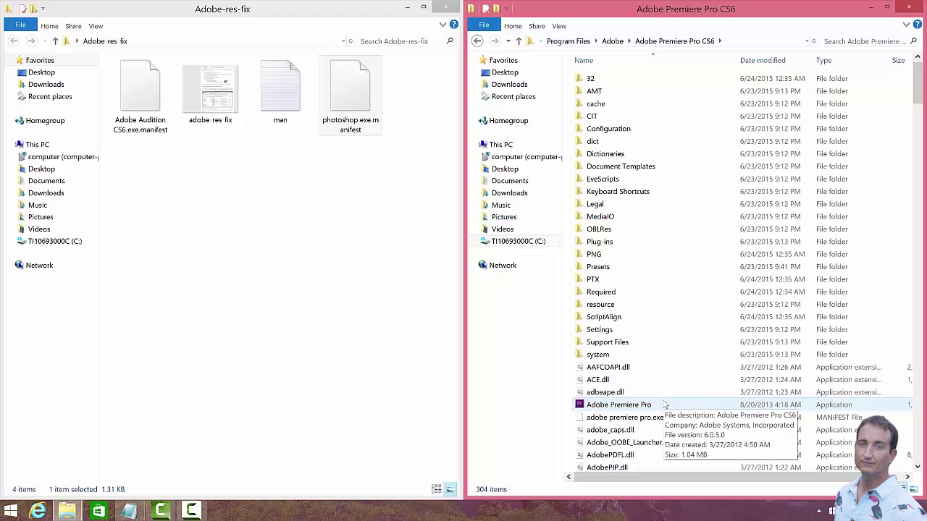
click(664, 405)
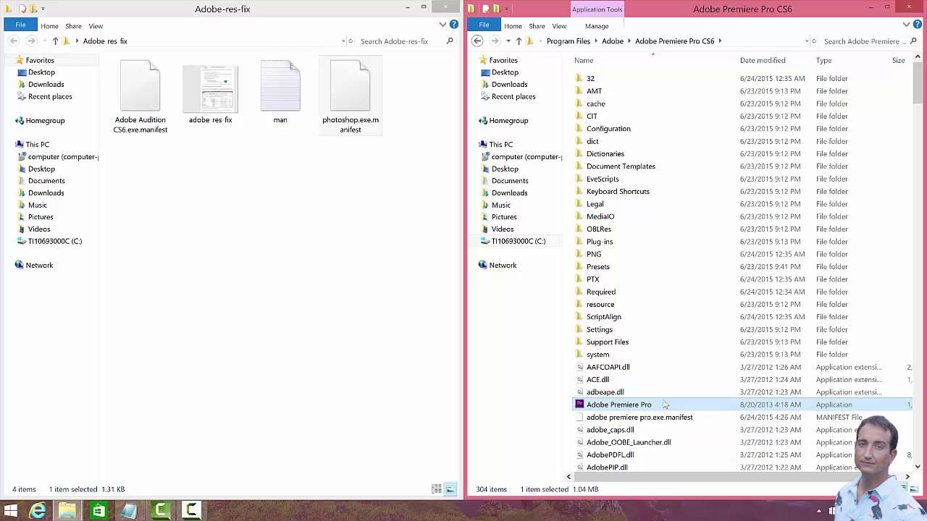